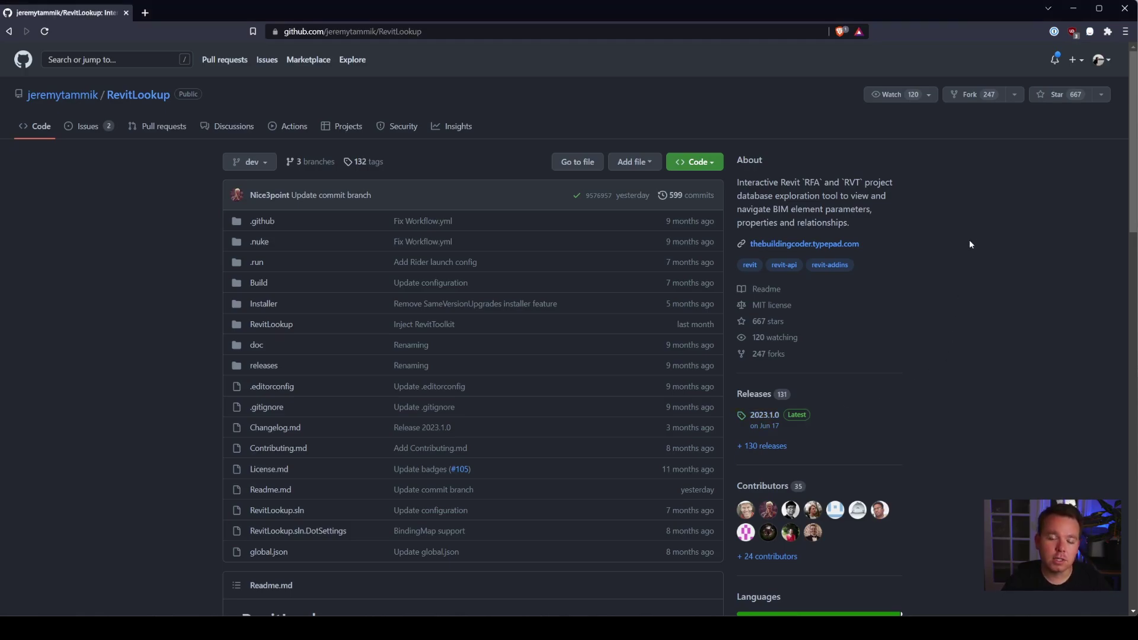
Star the RevitLookup repository and download RevitLookup-2023.1.0.msi from the latest release into the Downloads folder
left_click(1046, 101)
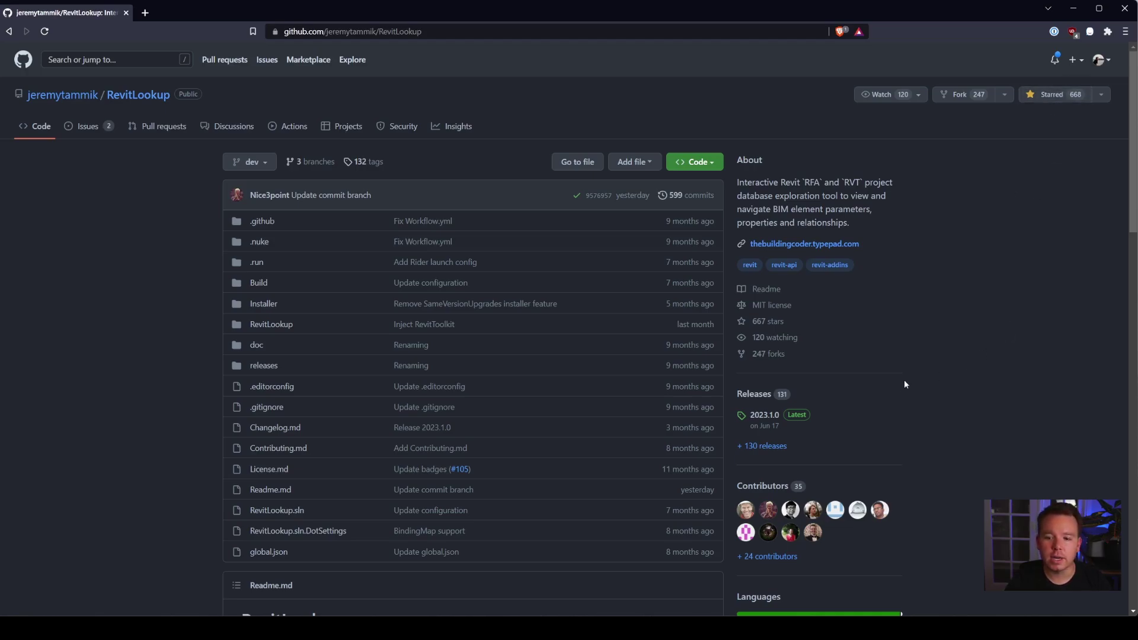
left_click(775, 418)
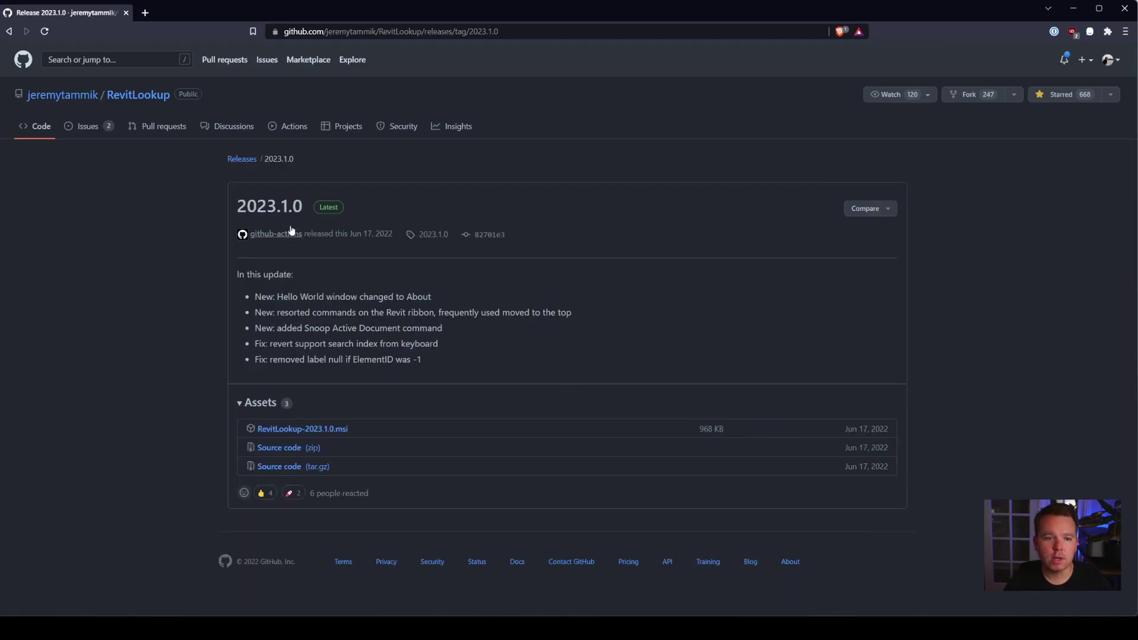
left_click(336, 431)
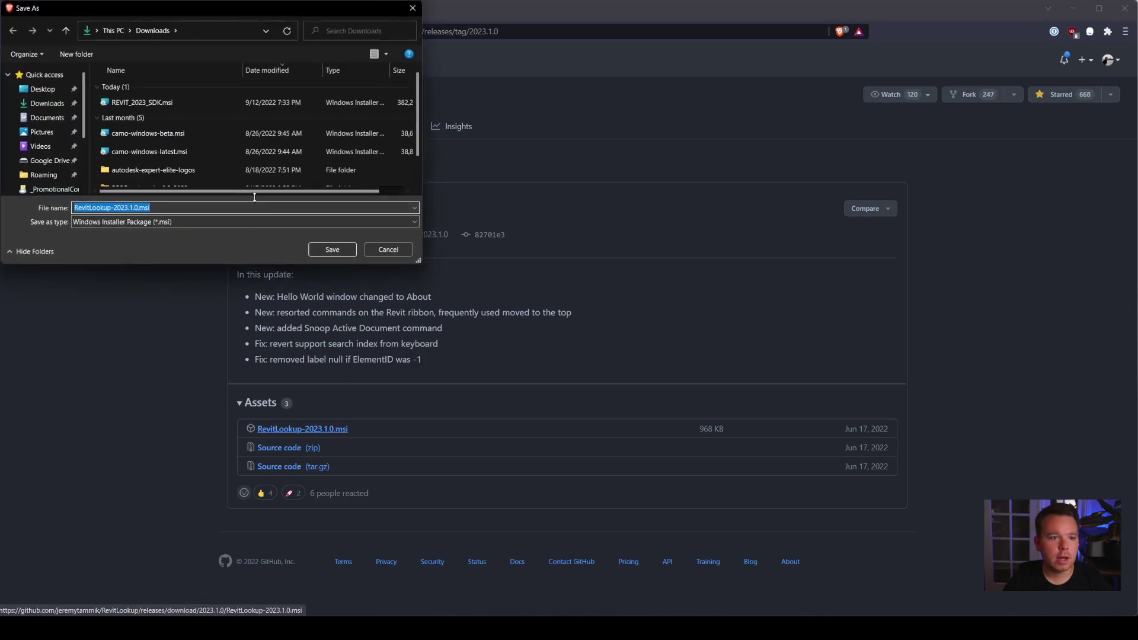
left_click(332, 249)
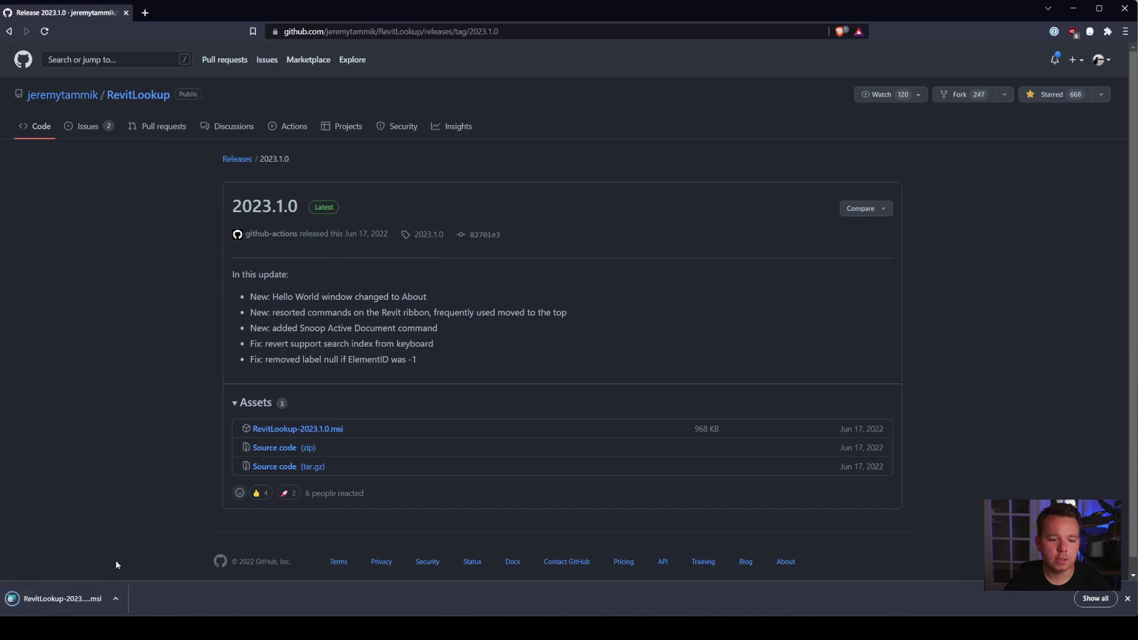
Run the downloaded RevitLookup installer despite the SmartScreen block and install RevitLookup with the default setup
left_click(82, 601)
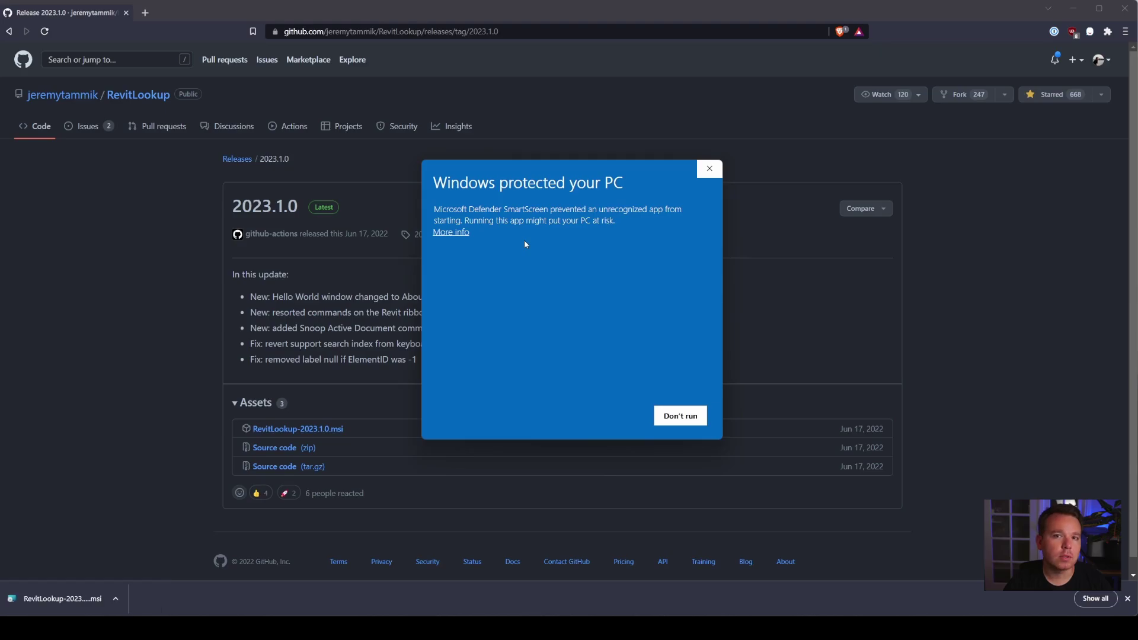
left_click(451, 233)
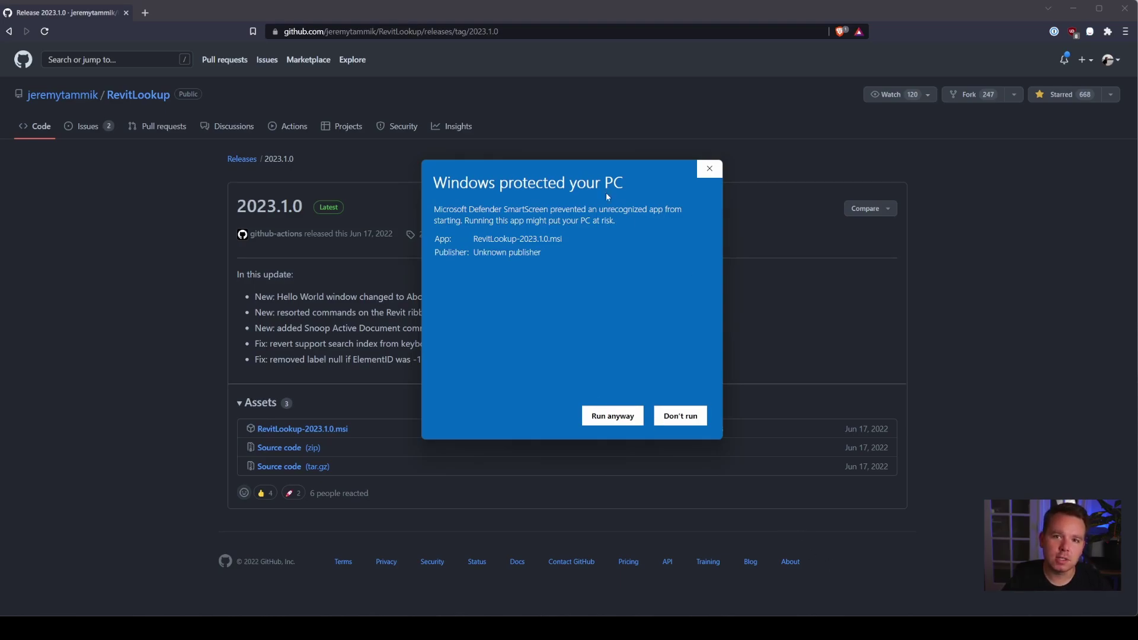
left_click(620, 423)
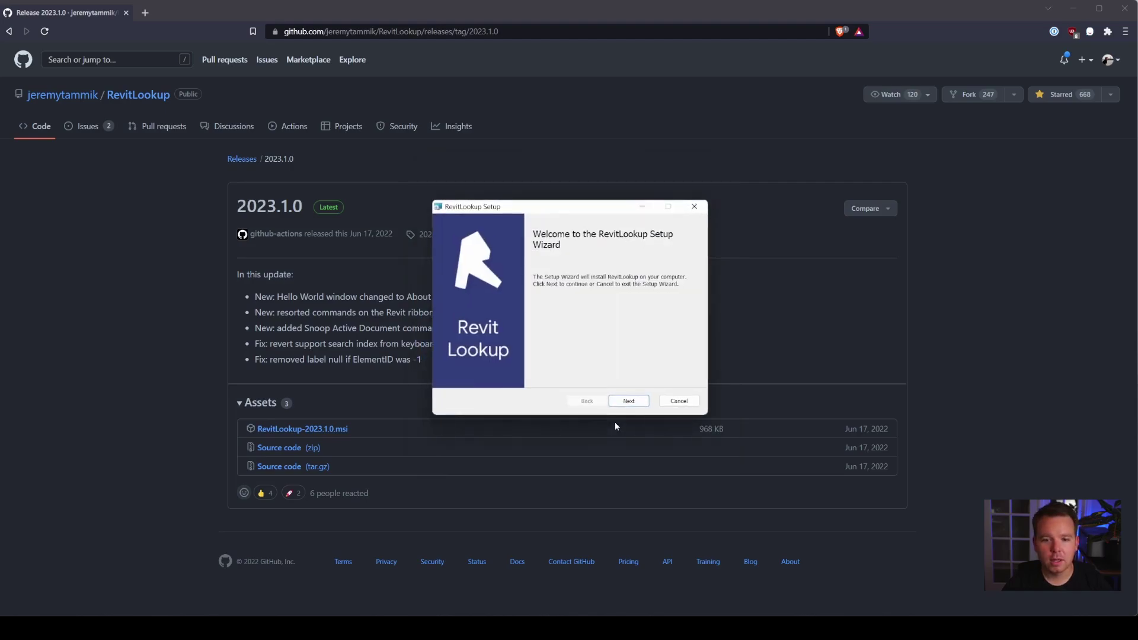
left_click(627, 403)
left_click(628, 403)
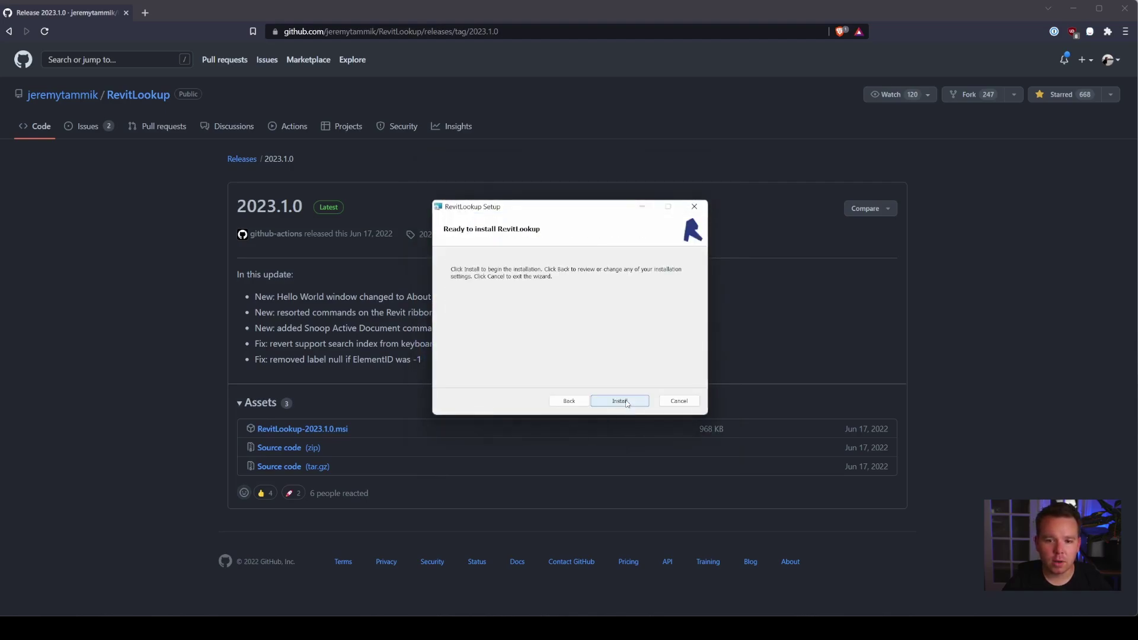
left_click(609, 405)
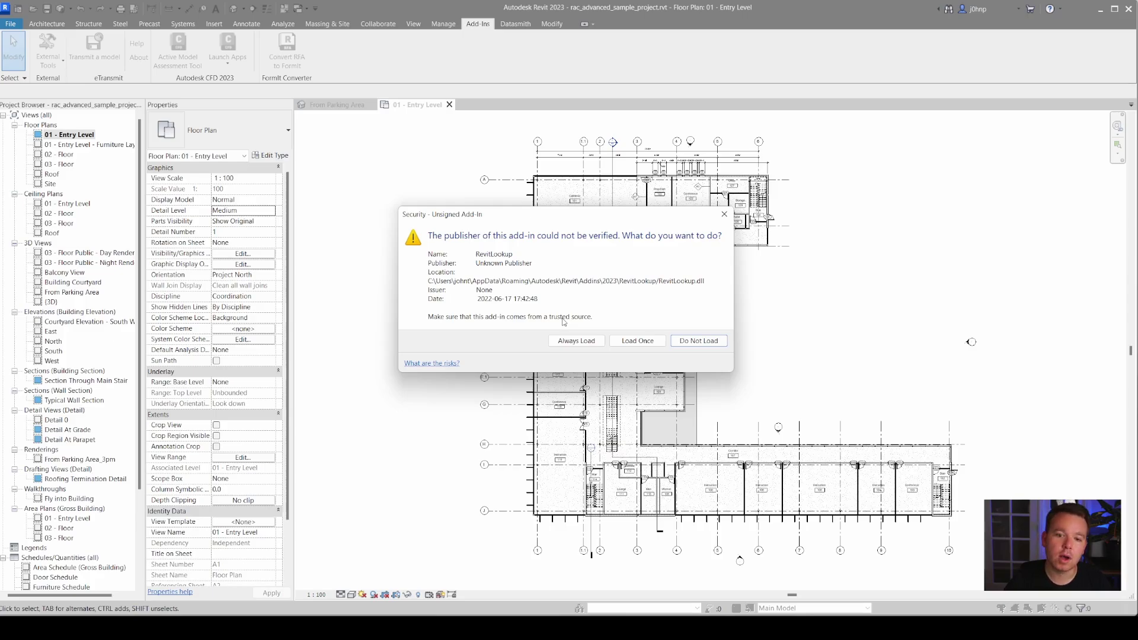
In Revit, set the unsigned RevitLookup add-in to always load and dismiss the save reminder without saving
left_click(575, 341)
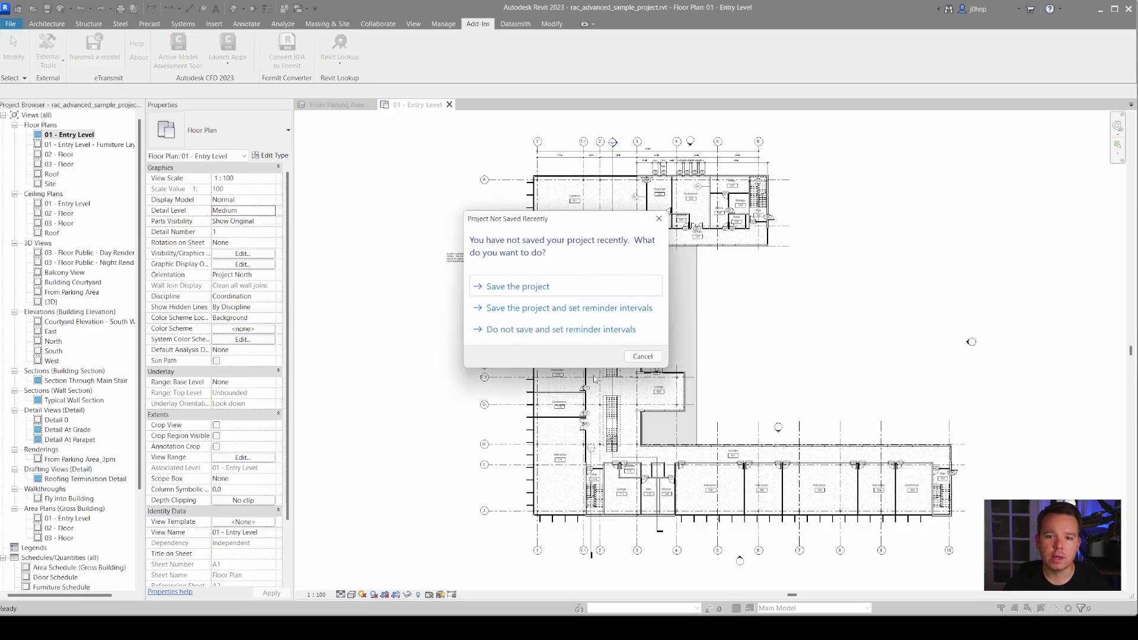
left_click(651, 357)
Select the white Exterior - Insulation on Masonry wall on the building's front in the 3D view and snoop the selection with Revit Lookup
scroll(651, 335, "up", 5)
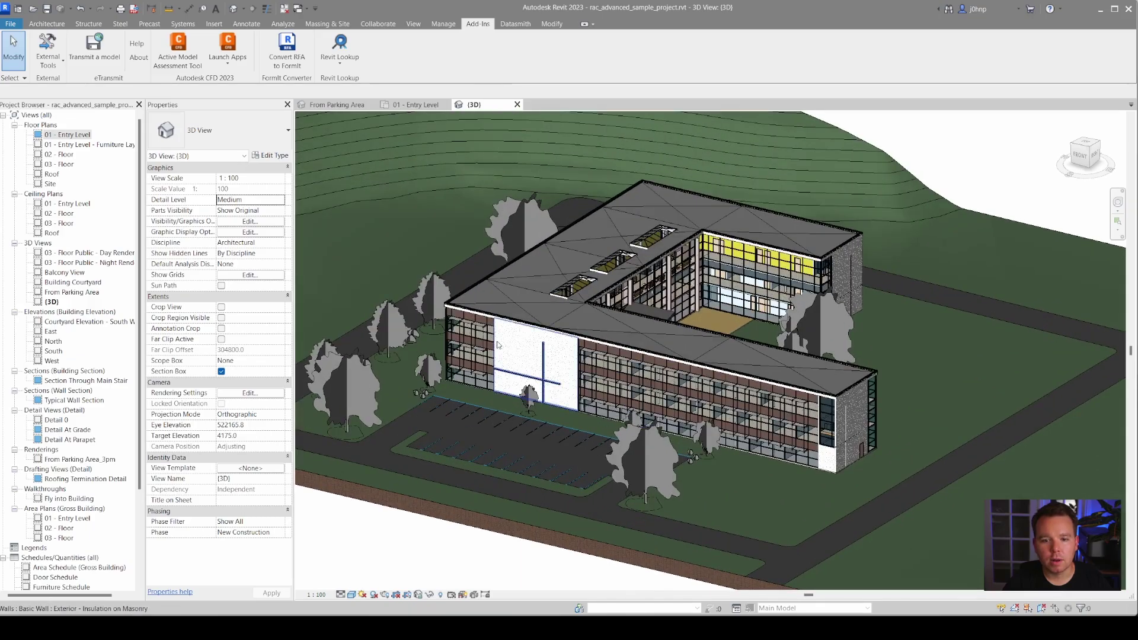
left_click(498, 345)
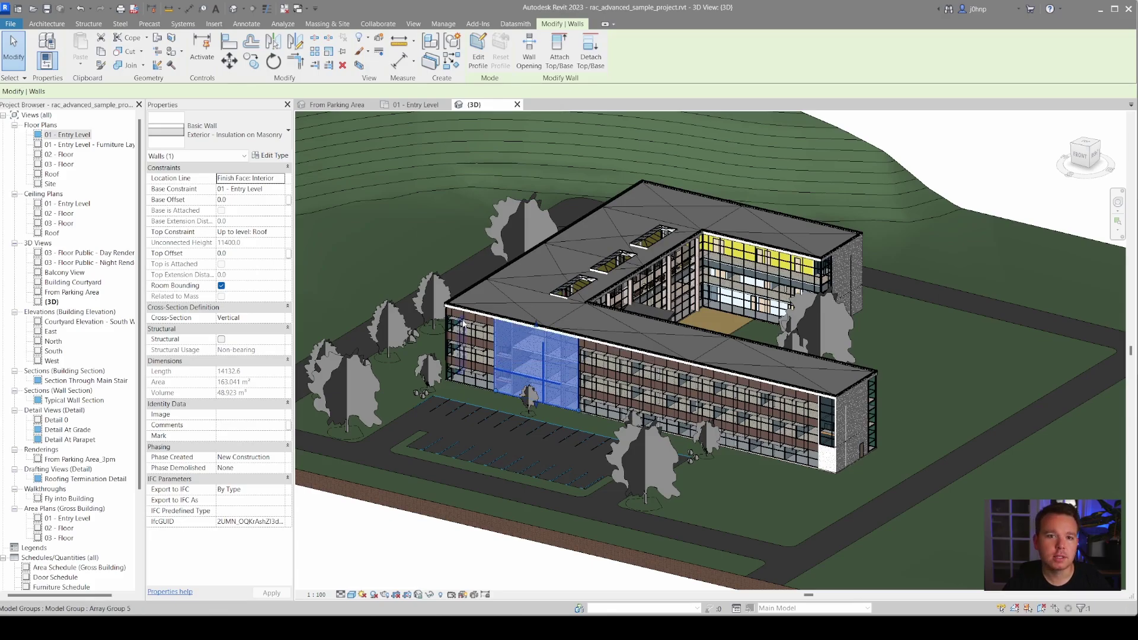
left_click(487, 27)
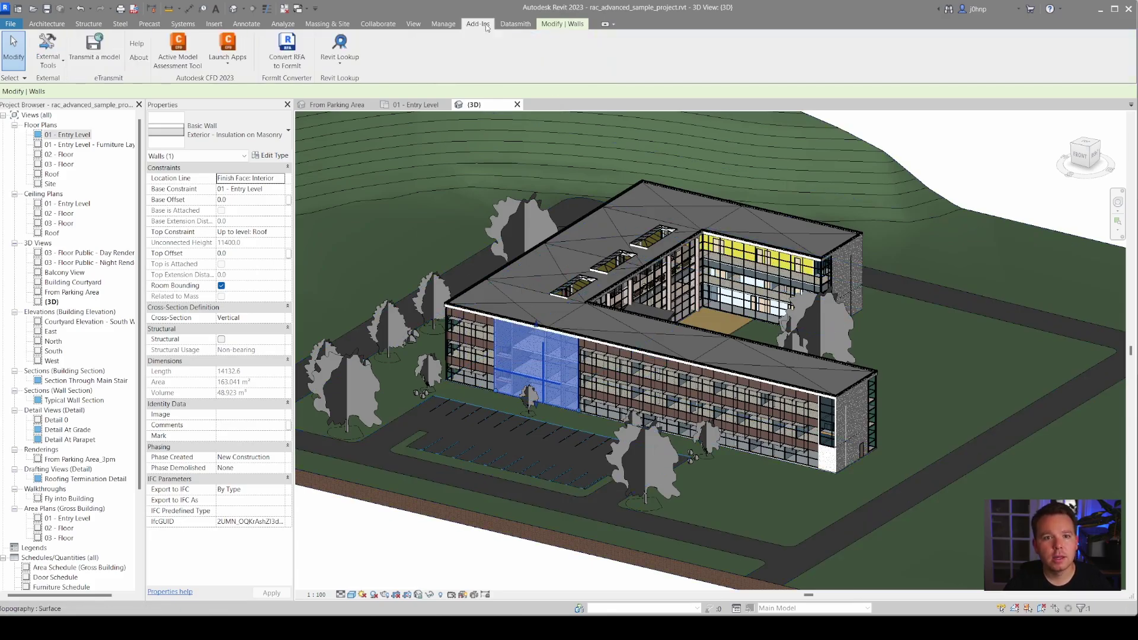
left_click(341, 66)
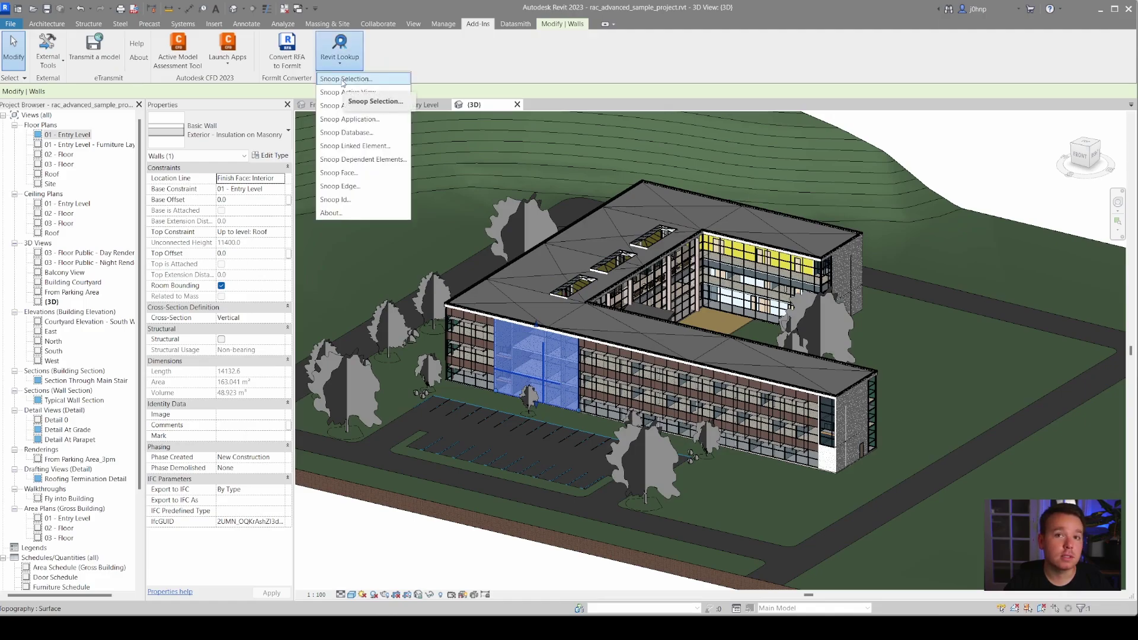
left_click(343, 81)
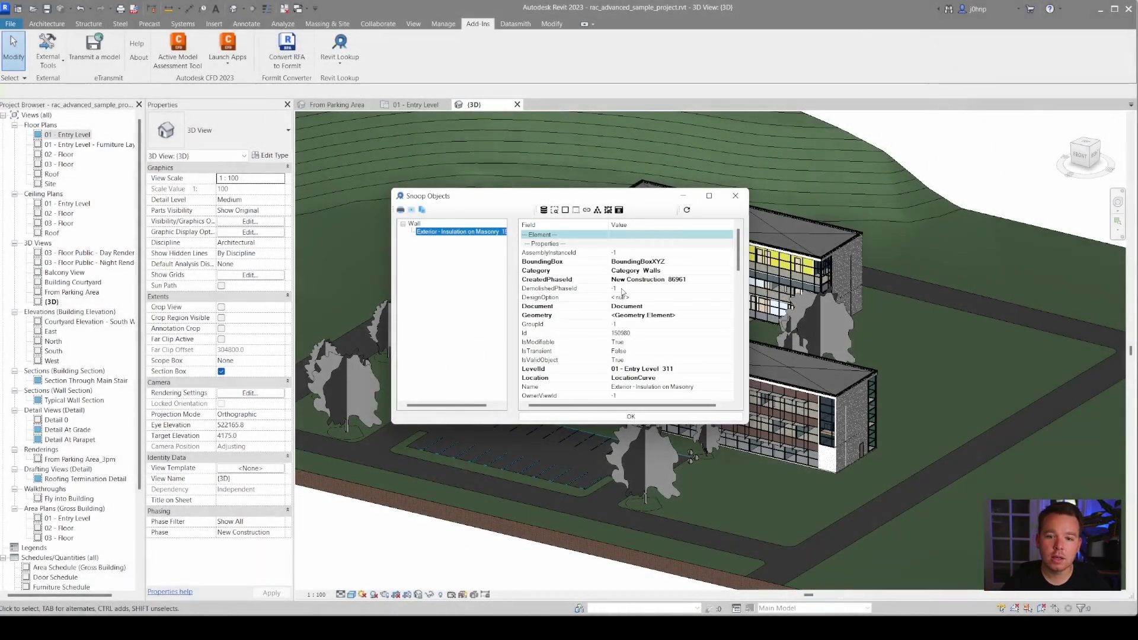
Inspect the wall's ParameterSet among its snooped properties, look through the parameter list and return to the wall's data
scroll(623, 292, "down", 1)
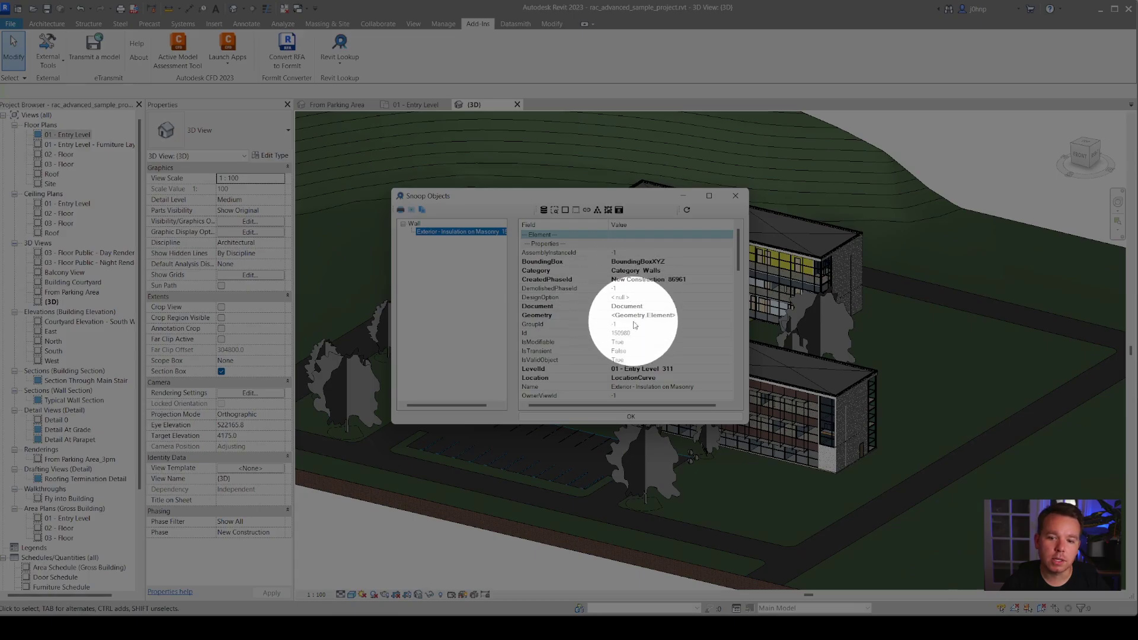
scroll(610, 329, "down", 2)
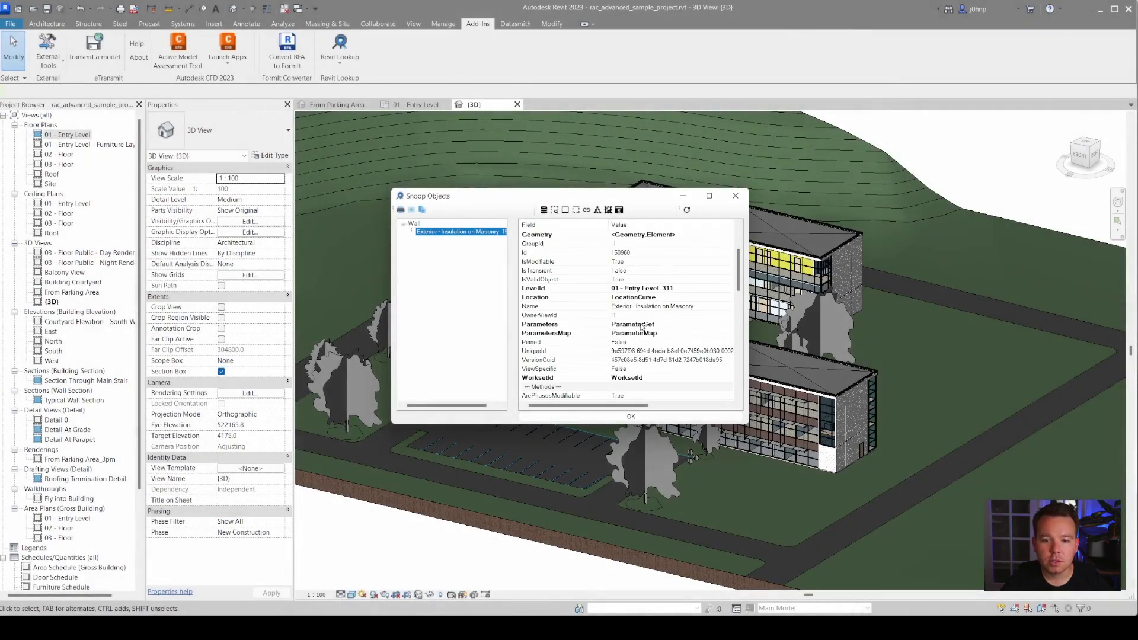
left_click(642, 327)
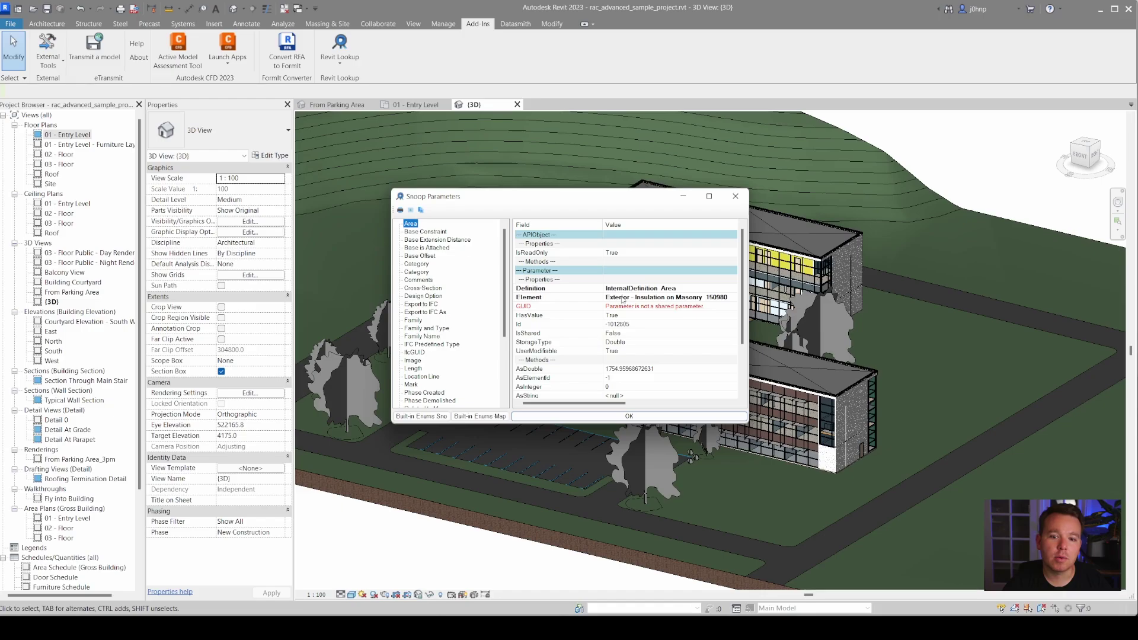
scroll(611, 306, "down", 2)
scroll(444, 325, "down", 4)
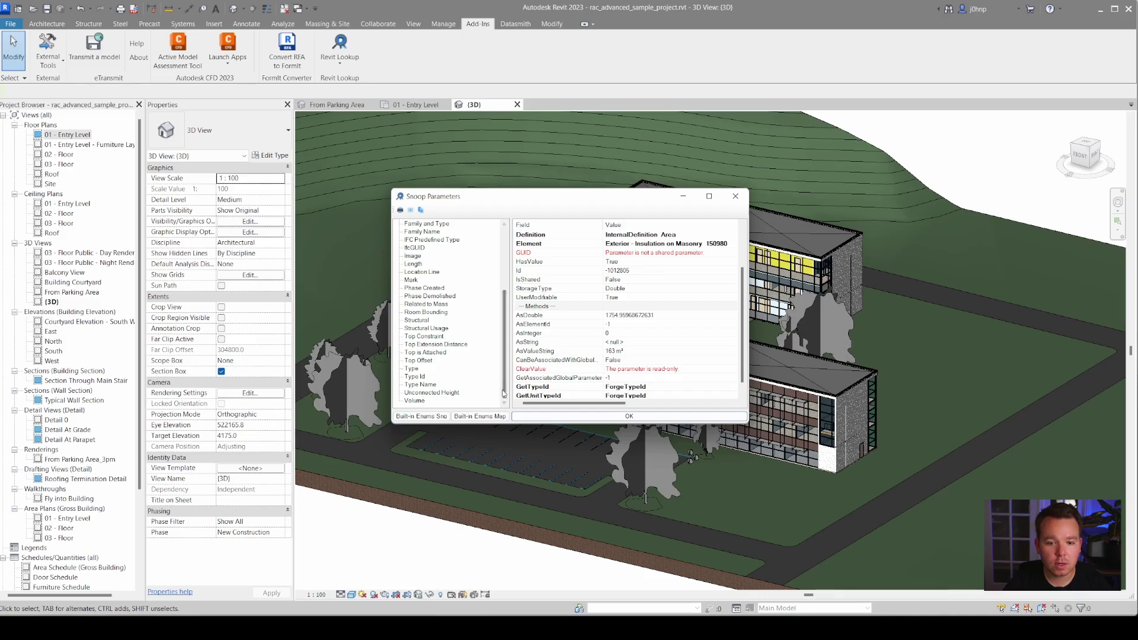
left_click(638, 416)
Follow the wall's WallType reference, inspect the type's ParameterSet and close the snoop windows
scroll(612, 323, "down", 3)
scroll(611, 323, "down", 8)
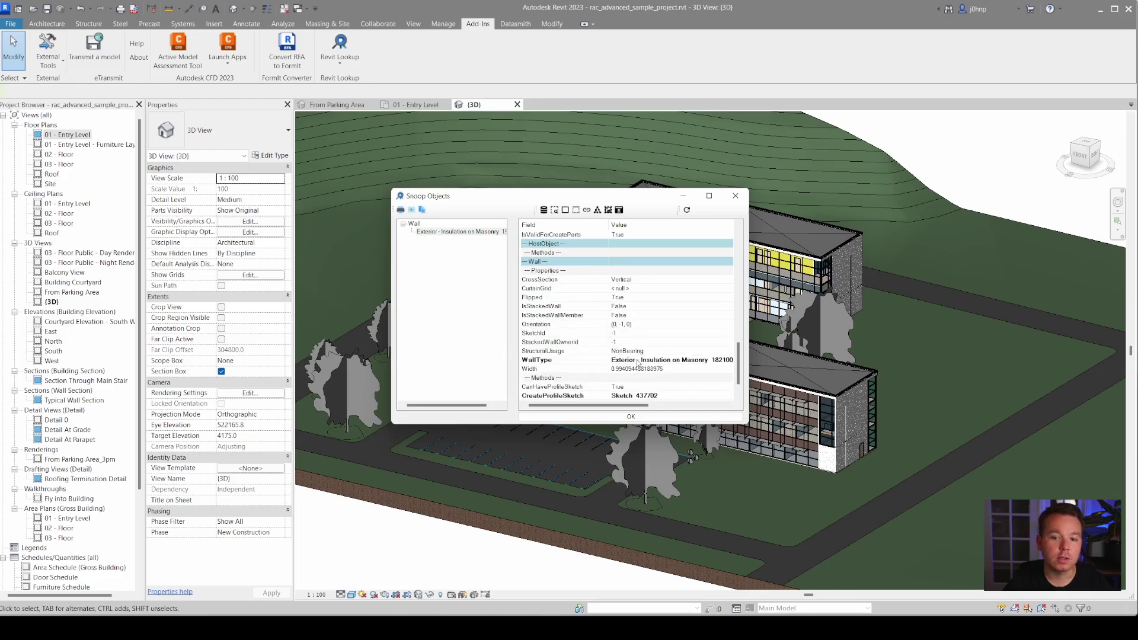
left_click(637, 360)
scroll(633, 324, "down", 2)
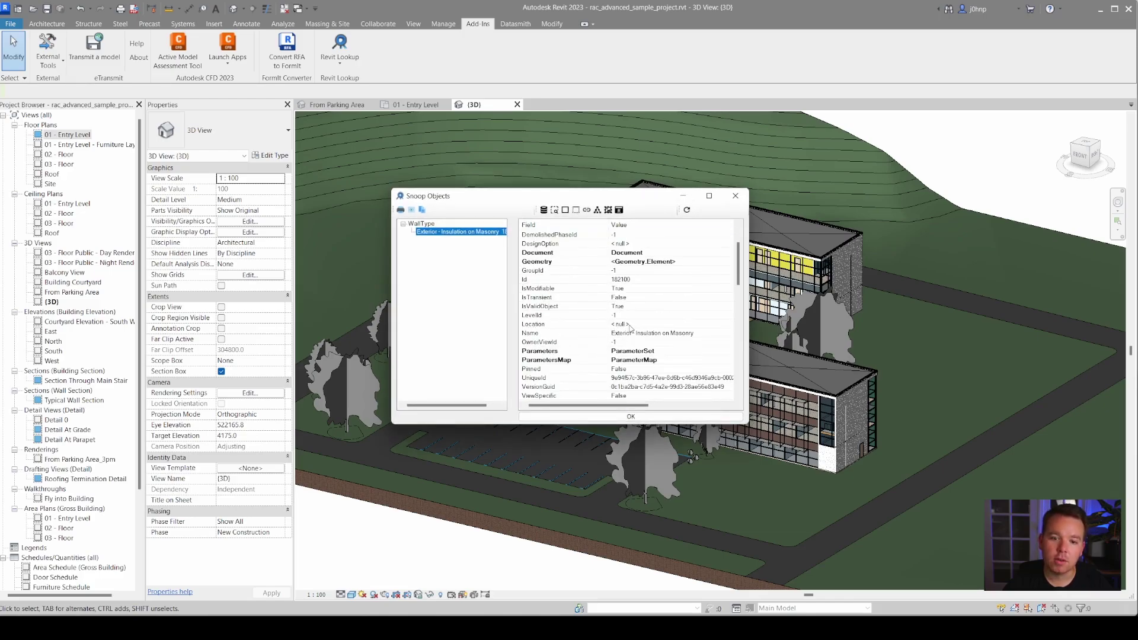
left_click(625, 358)
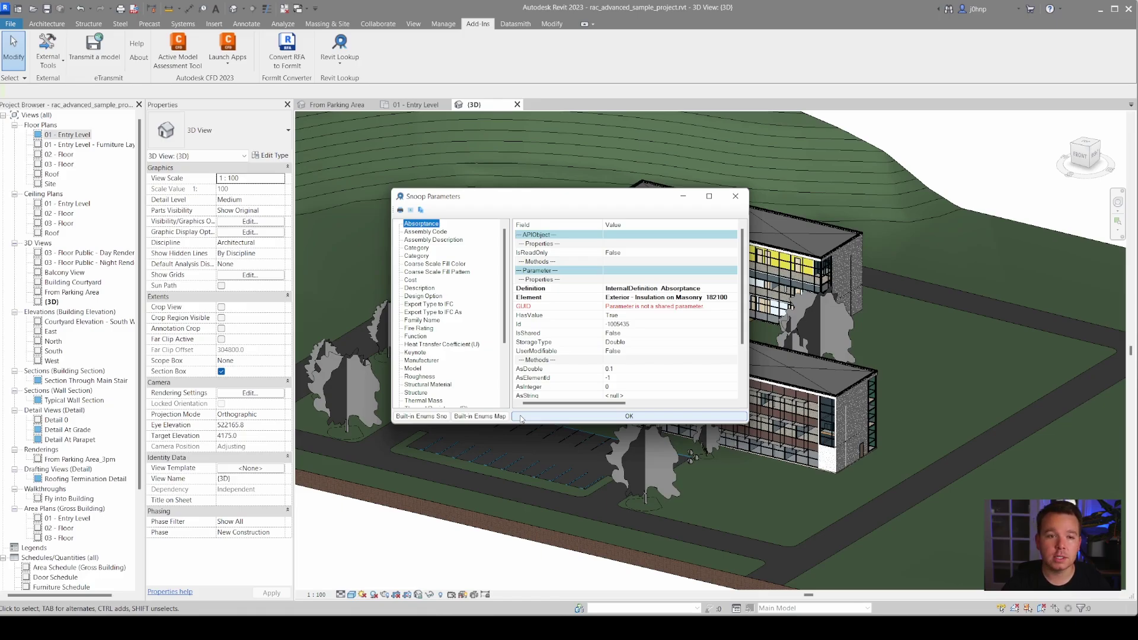
left_click(554, 417)
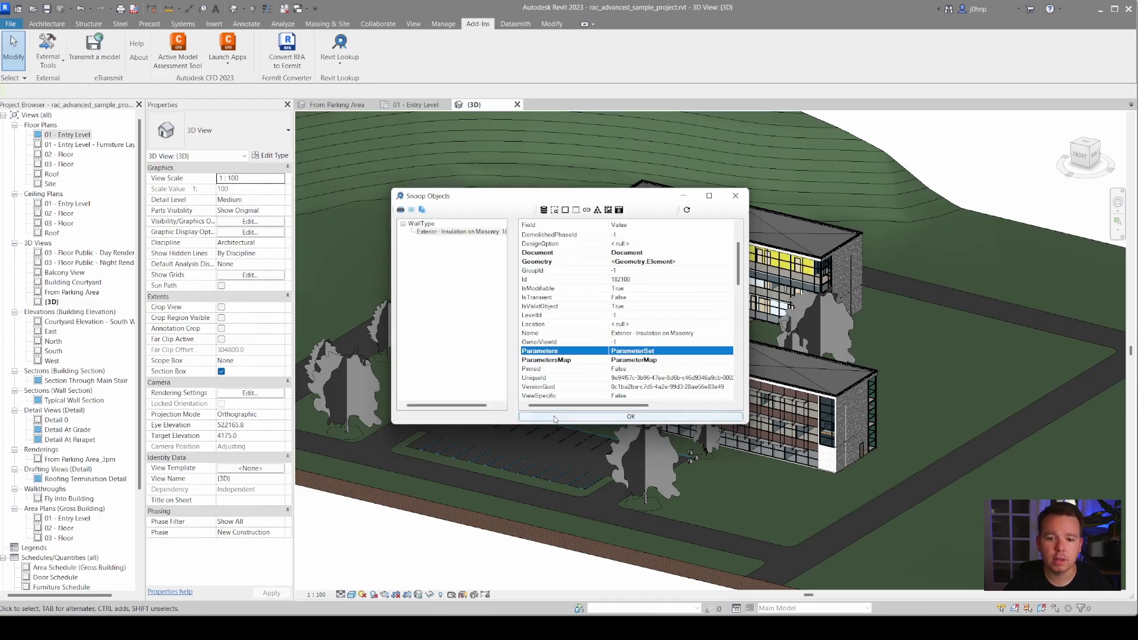
left_click(613, 417)
Snoop the active 3D view with Revit Lookup, review its properties and methods, and close the results
left_click(341, 64)
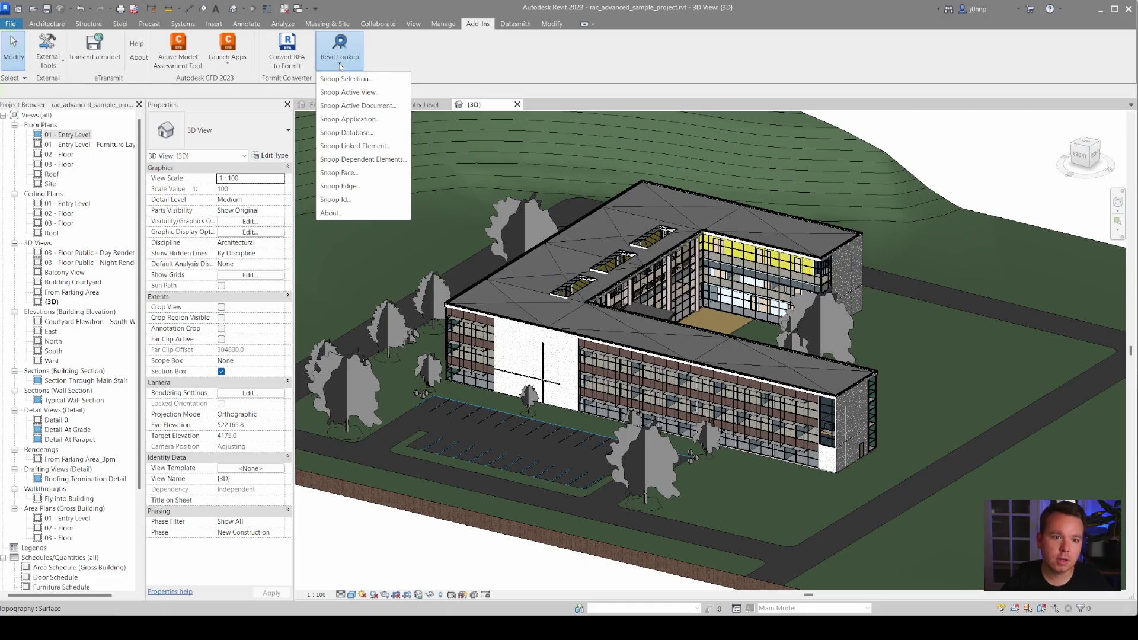
left_click(358, 93)
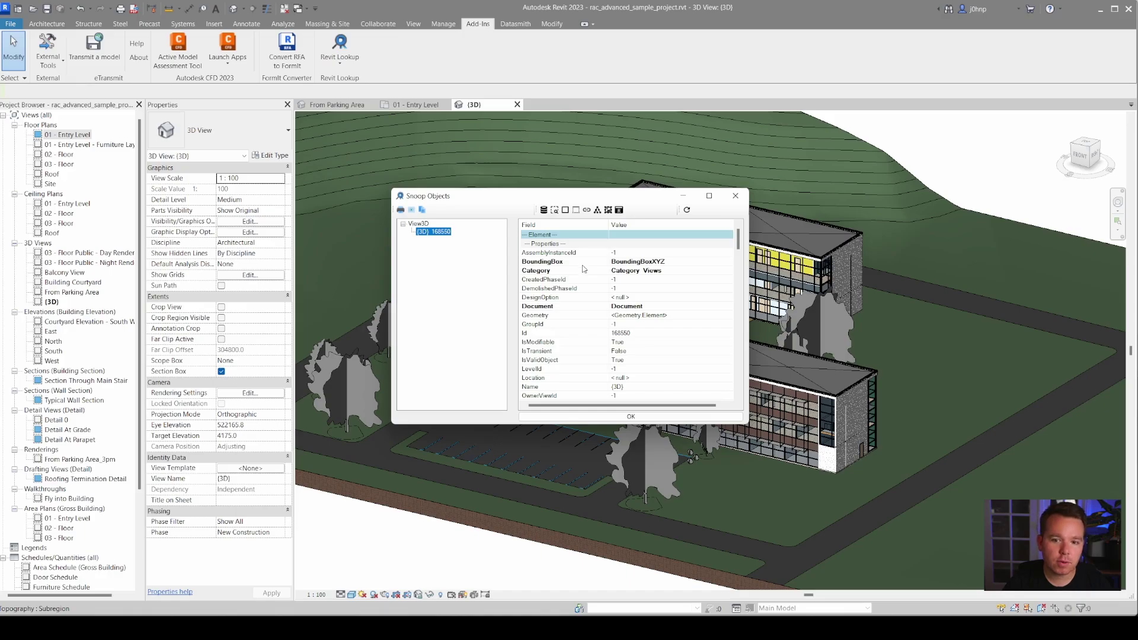
scroll(573, 271, "down", 2)
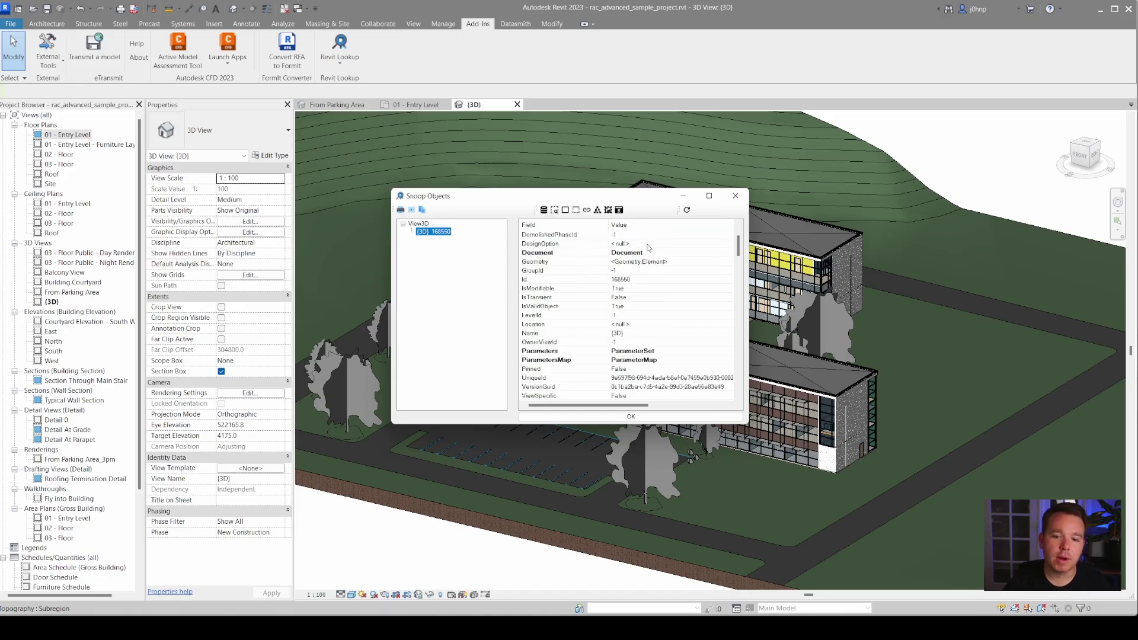
scroll(649, 249, "down", 4)
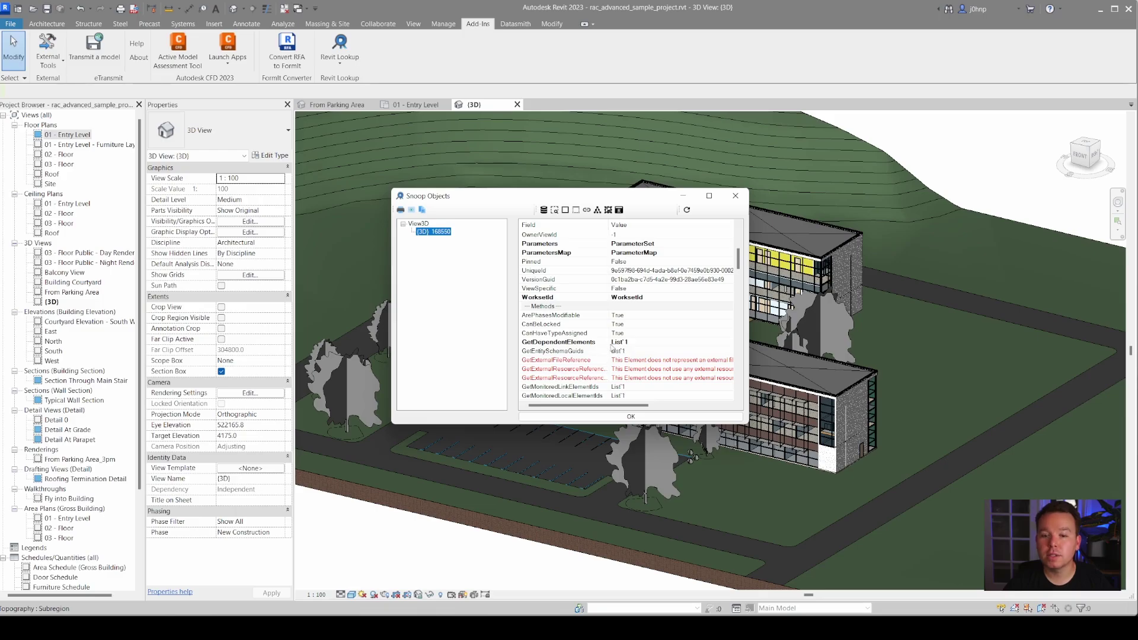
scroll(564, 307, "up", 1)
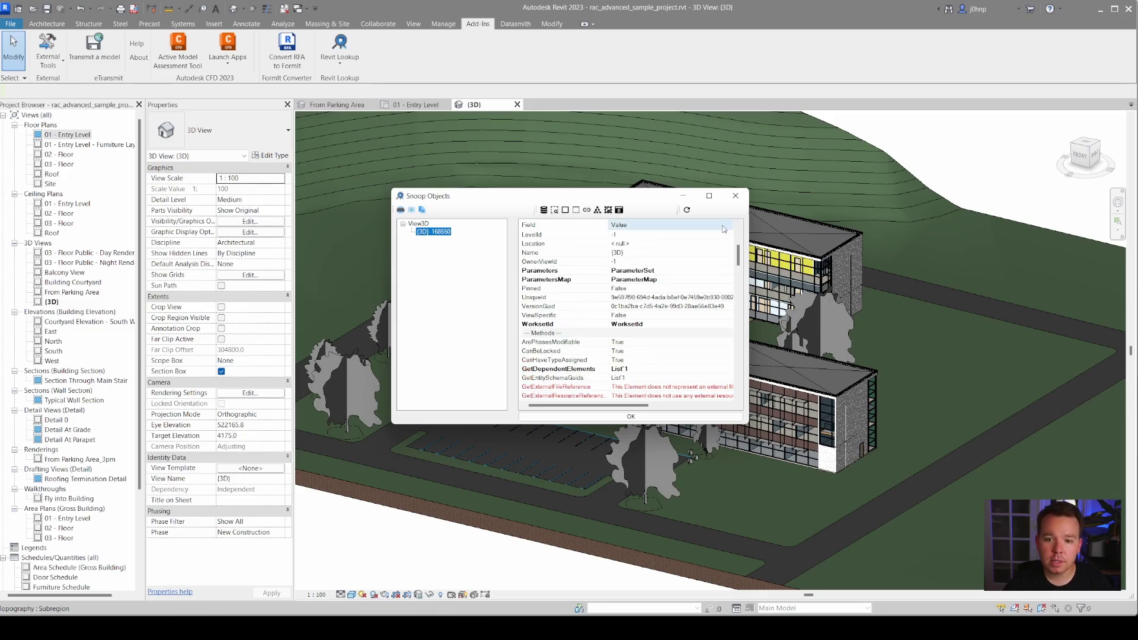
left_click(649, 418)
Snoop the Revit application, drill into its Documents set to review the project document's properties, and close that document's results
left_click(346, 62)
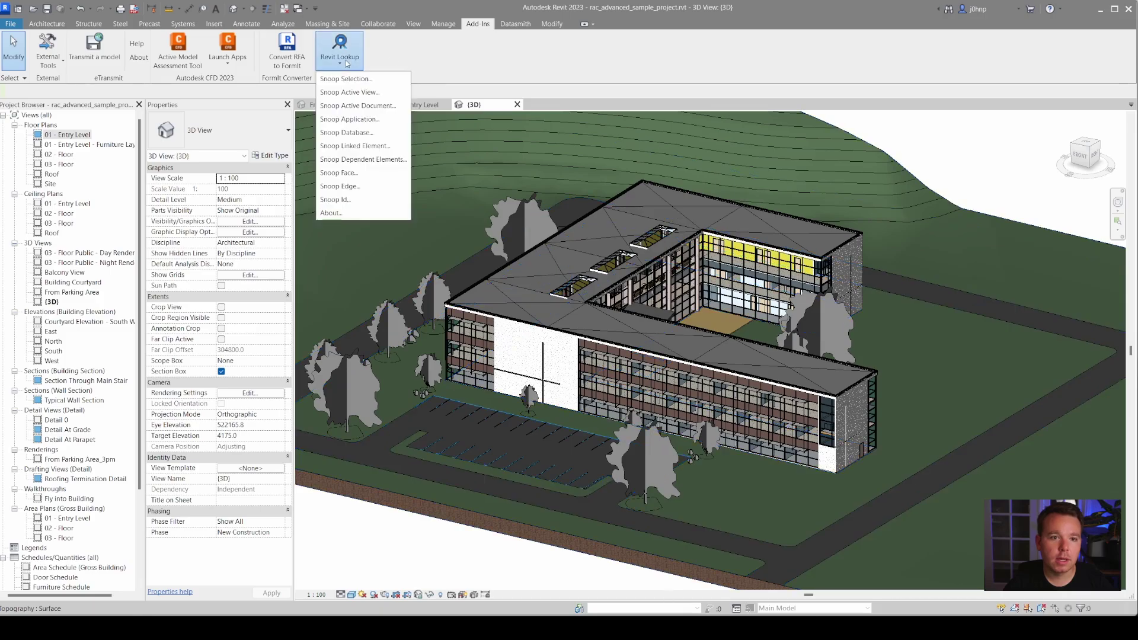
left_click(365, 128)
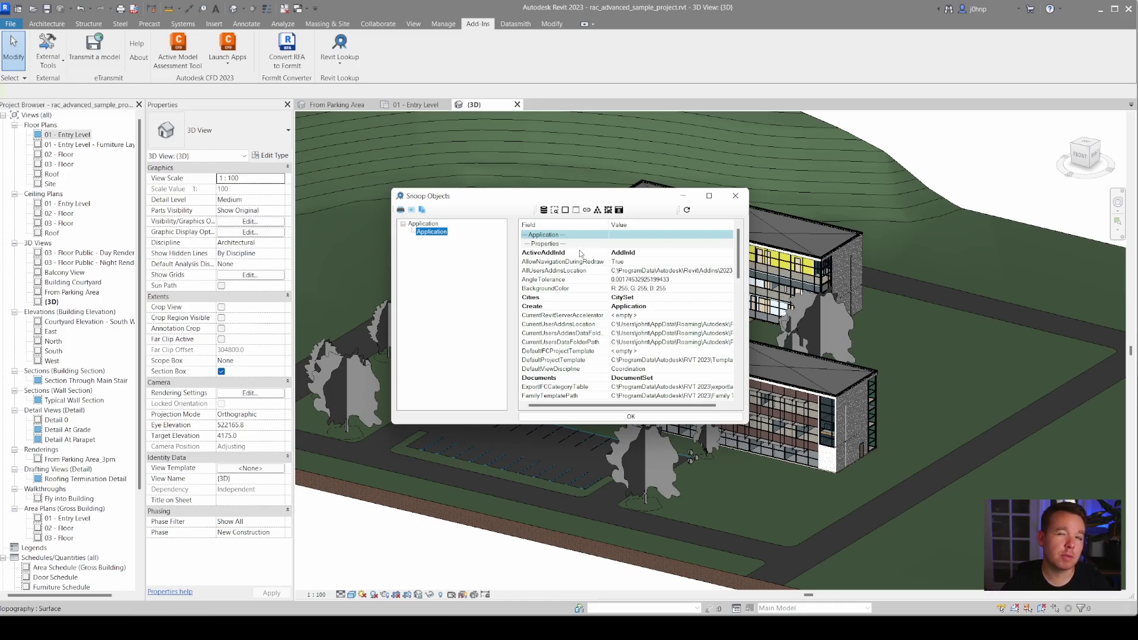
scroll(580, 254, "down", 10)
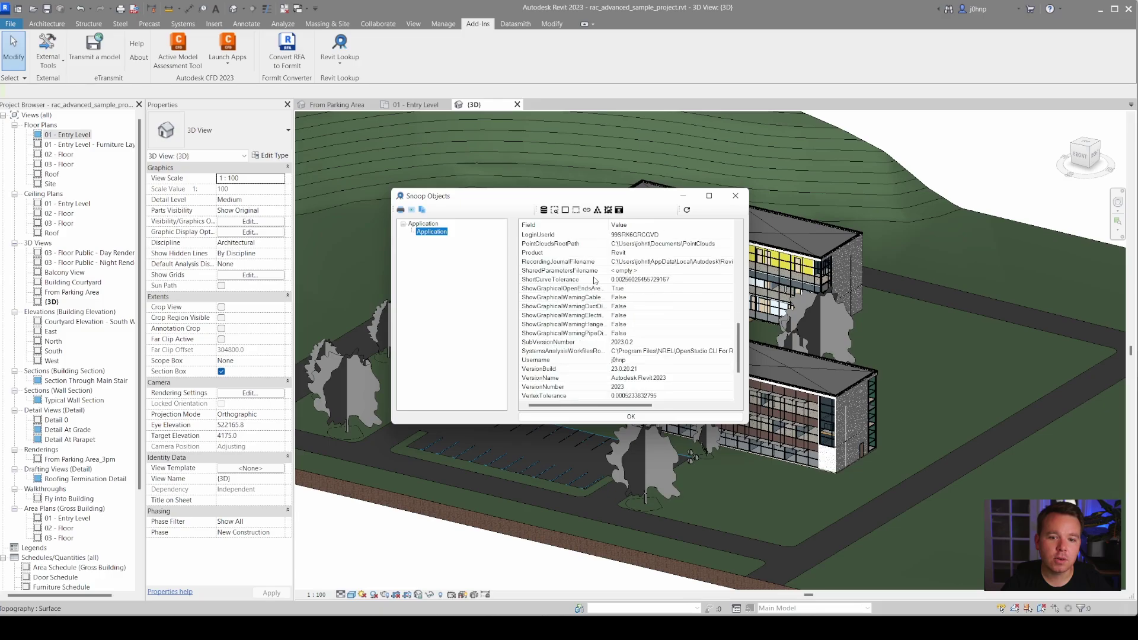
scroll(598, 290, "up", 10)
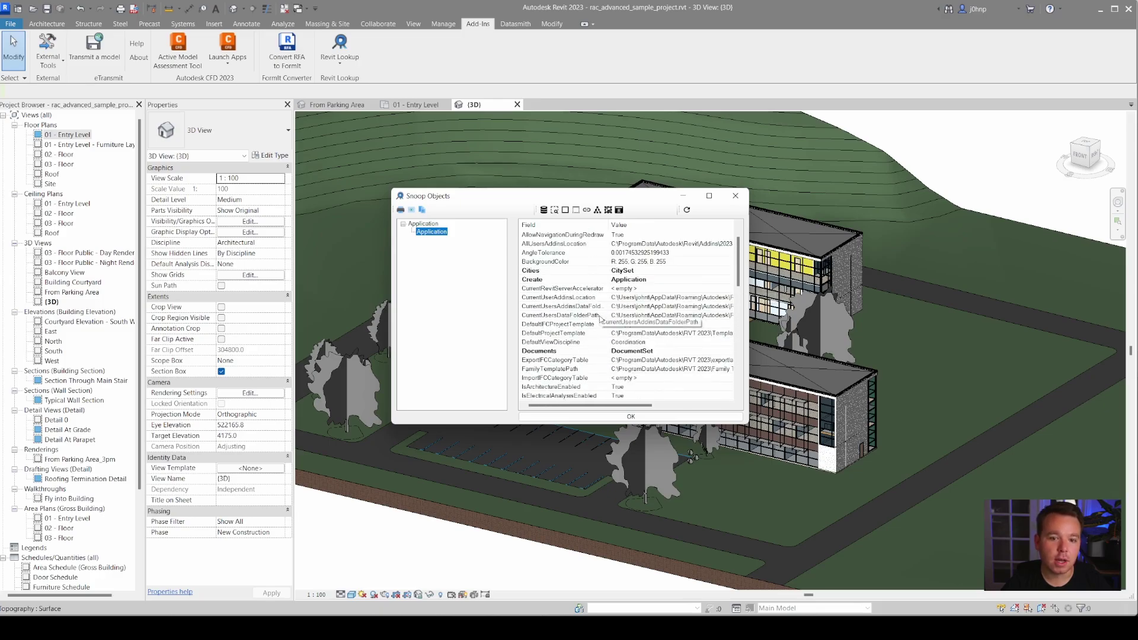
left_click(644, 351)
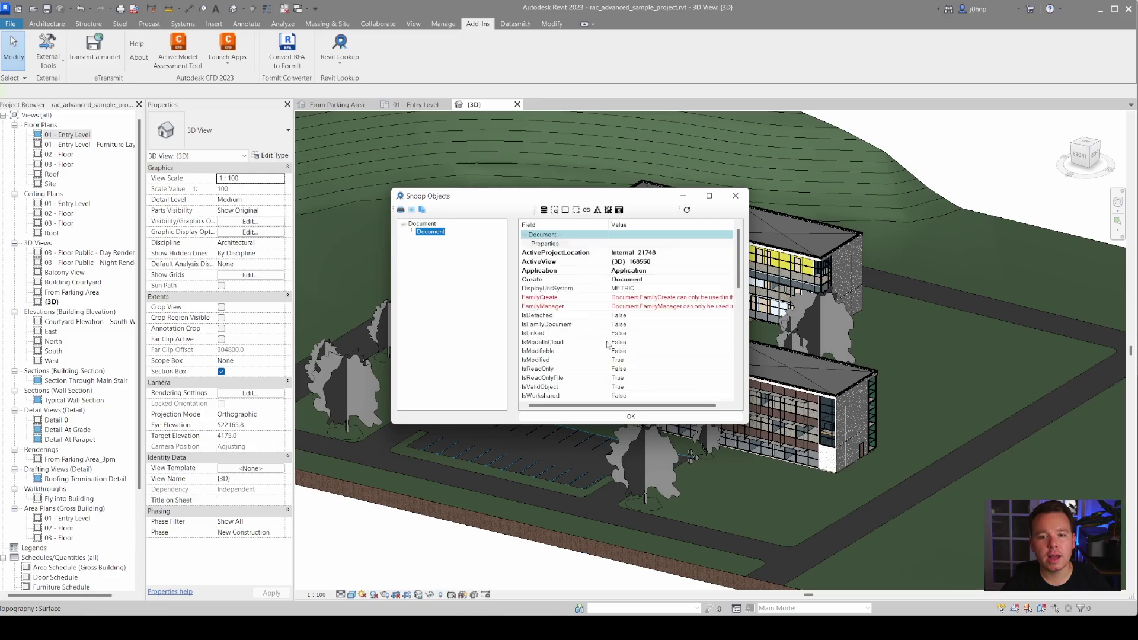
scroll(584, 279, "down", 5)
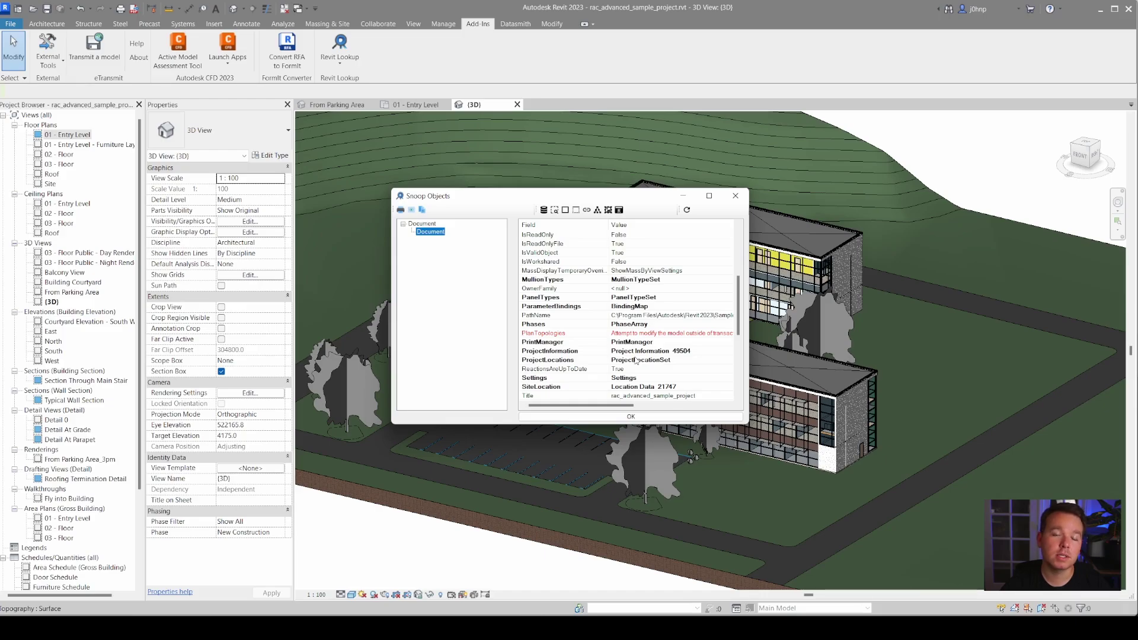
left_click(609, 416)
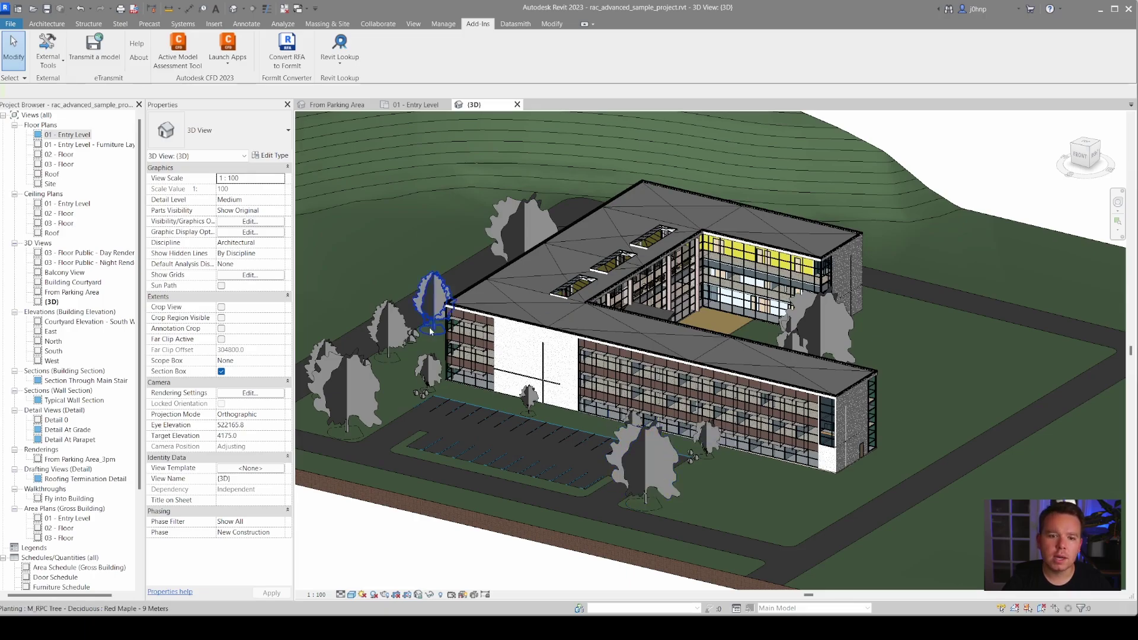